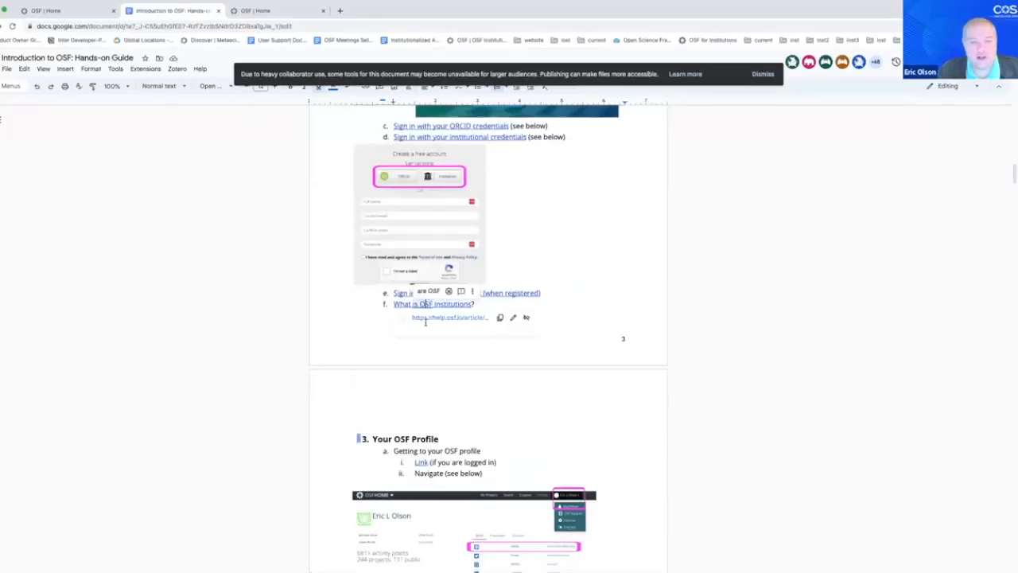
Step: Follow the 'What is OSF Institutions?' link, then bring up the OSF Home dashboard
click(445, 317)
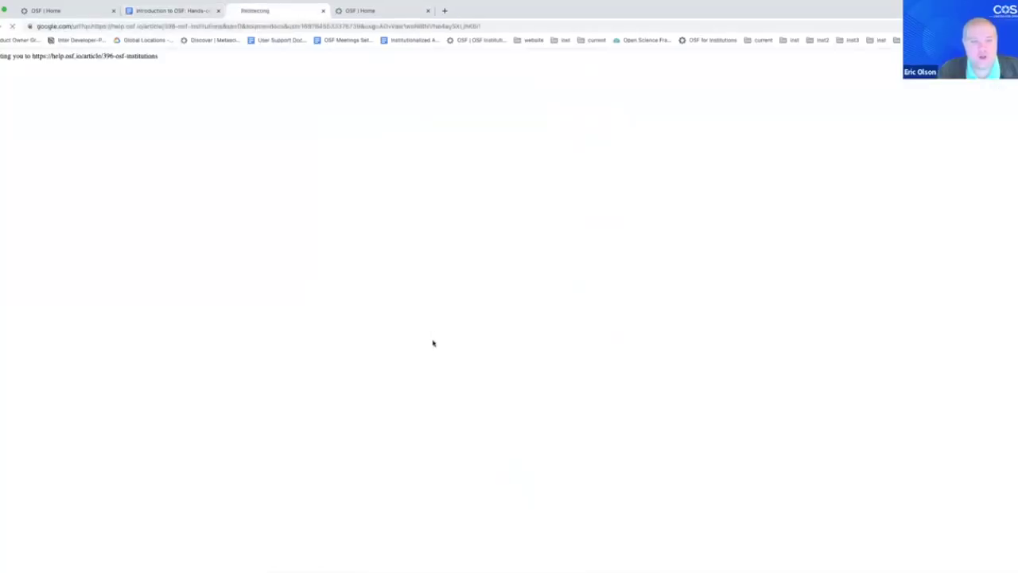
click(371, 10)
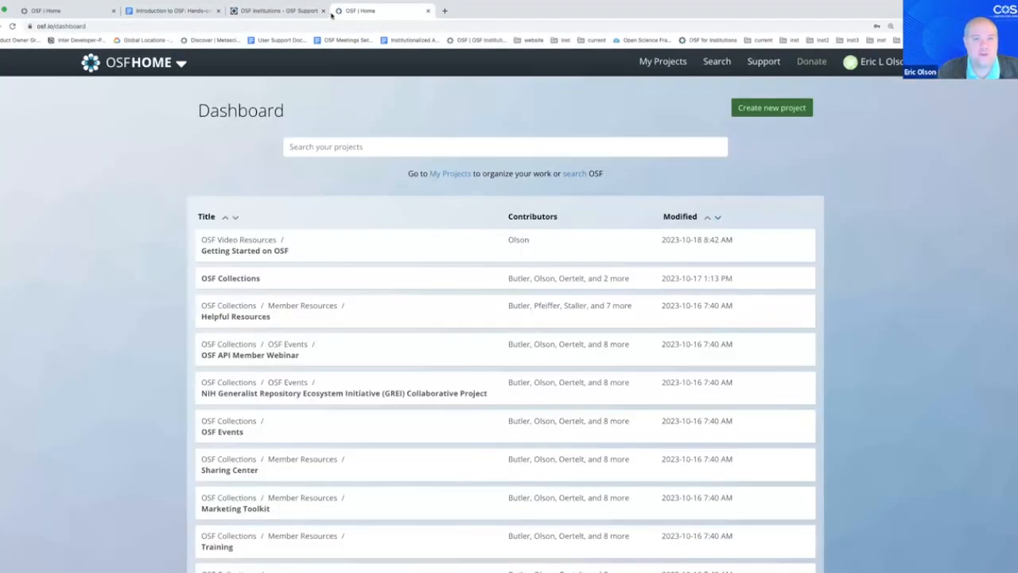
Step: Close the OSF Home dashboard page and return to the Hands-on Guide document
click(428, 10)
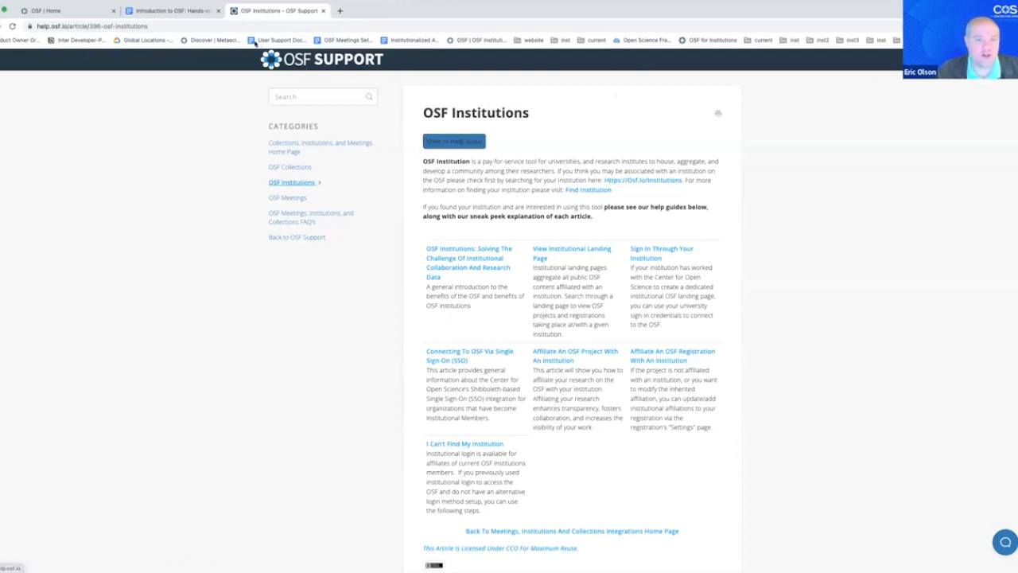
click(173, 10)
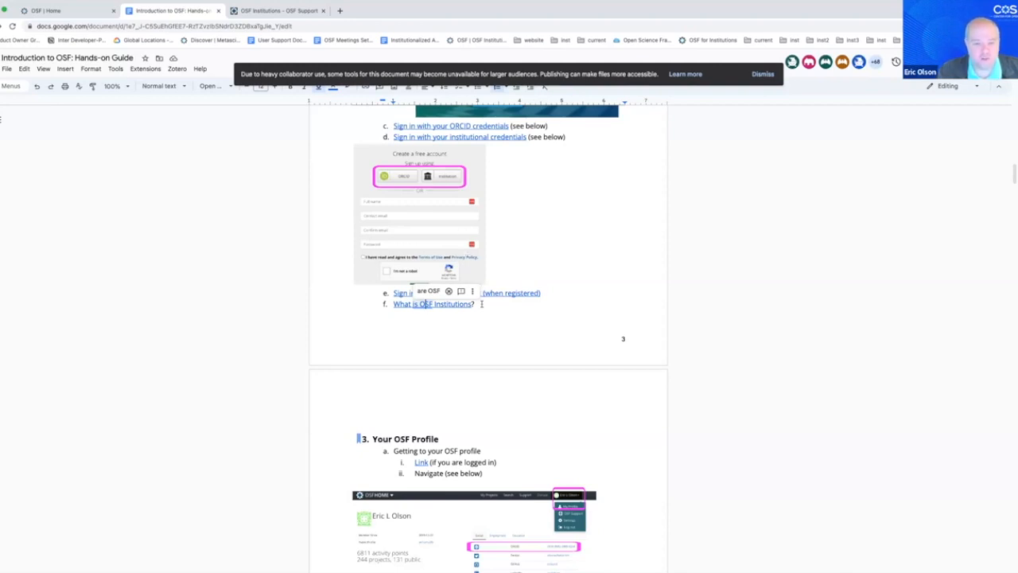
Step: Dismiss the link preview and move down toward section 3, Your OSF Profile
click(481, 304)
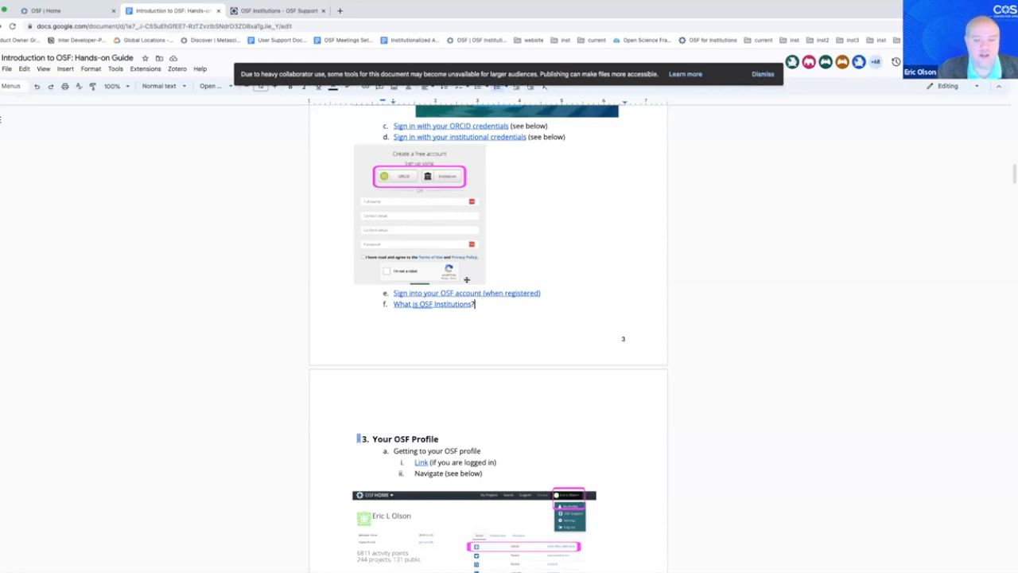
scroll(482, 303, down, 1)
scroll(474, 315, down, 2)
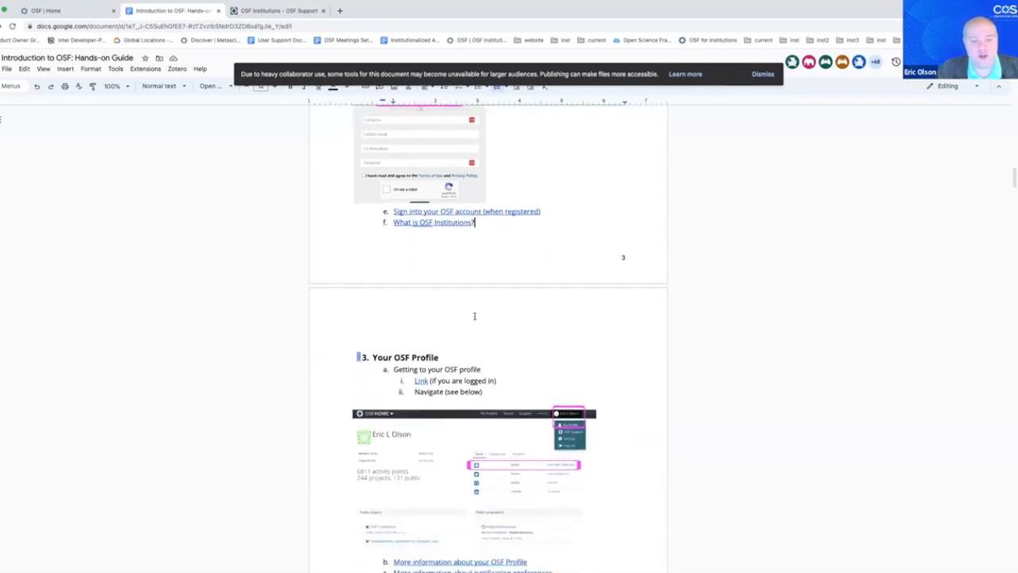